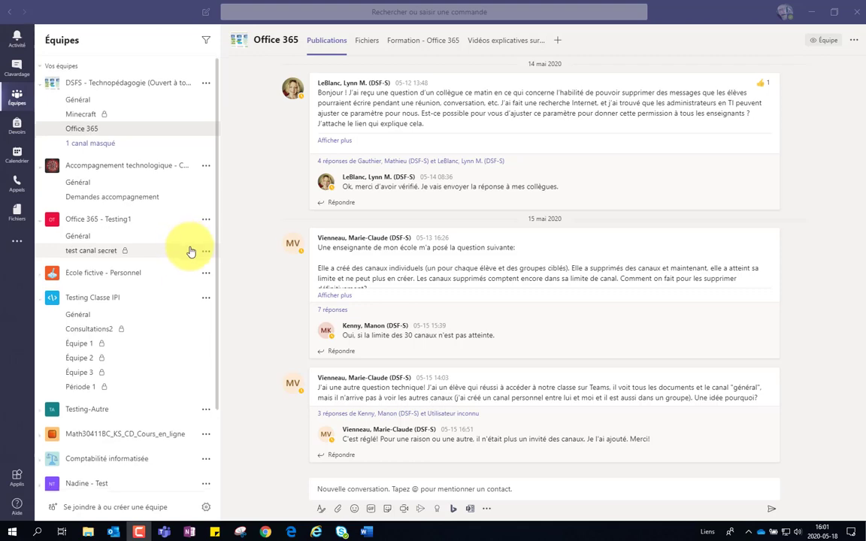
- Open the notification settings of the Teams account
{"action": "scroll", "coordinate": [189, 250], "scroll_direction": "down", "scroll_amount": 3}
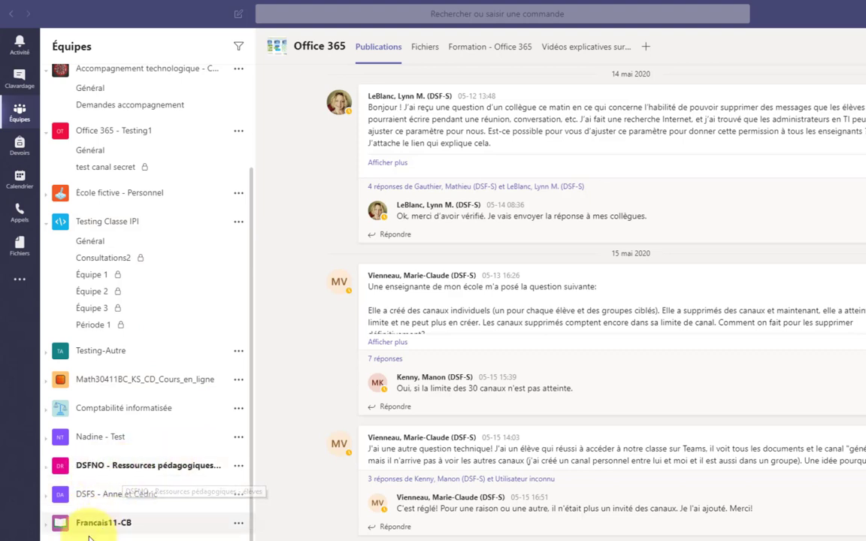
{"action": "scroll", "coordinate": [225, 369], "scroll_direction": "up", "scroll_amount": 3}
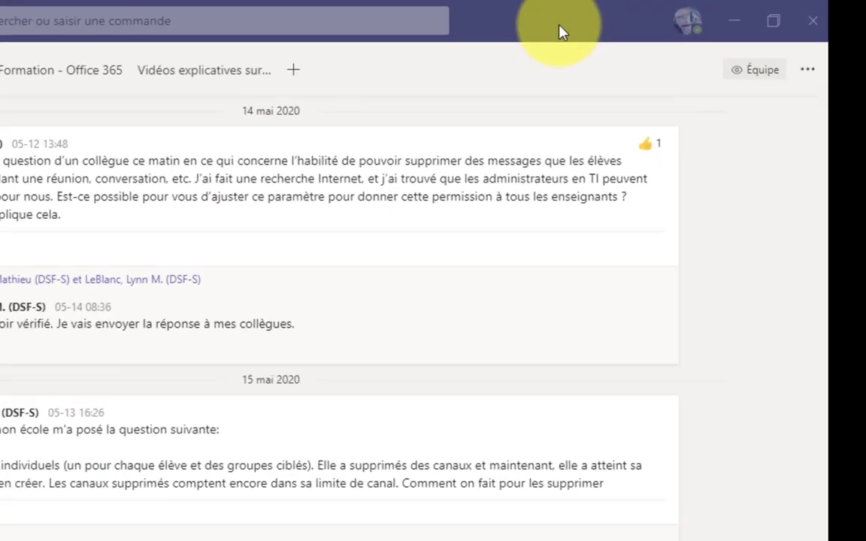
{"action": "left_click", "coordinate": [559, 26]}
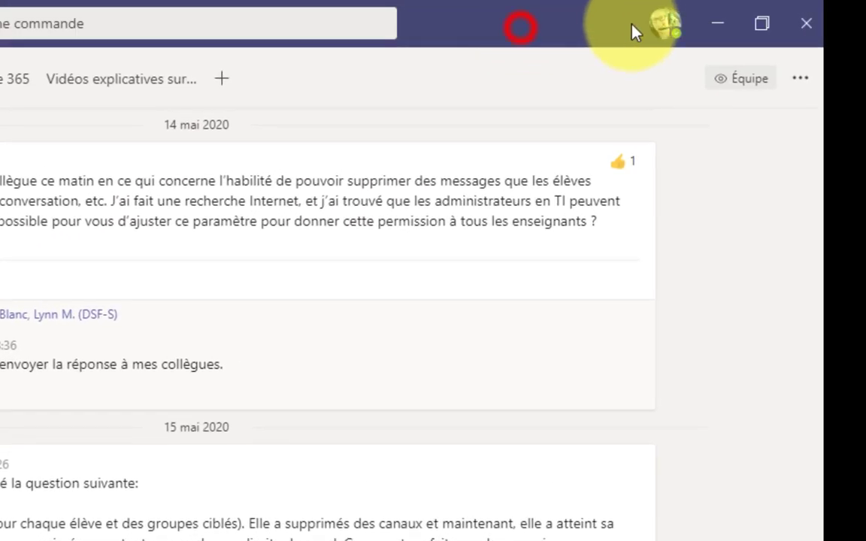
{"action": "left_click", "coordinate": [670, 37]}
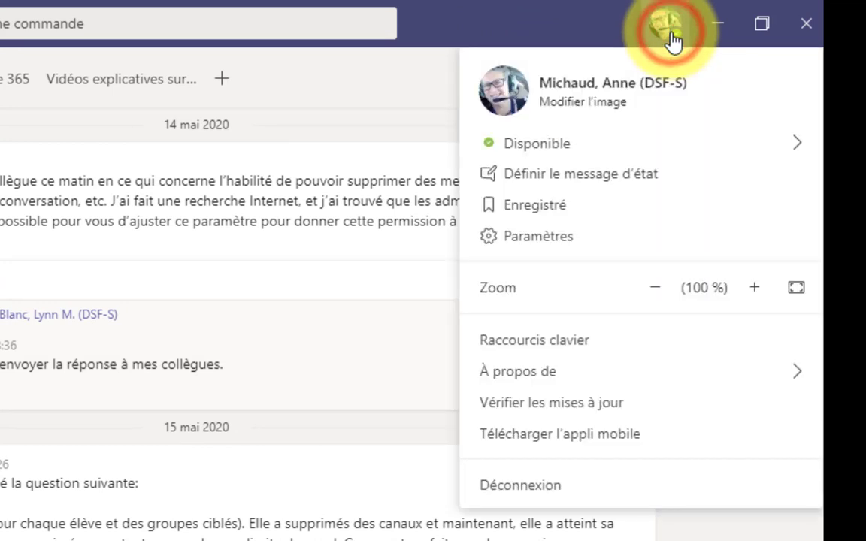
{"action": "left_click", "coordinate": [519, 248]}
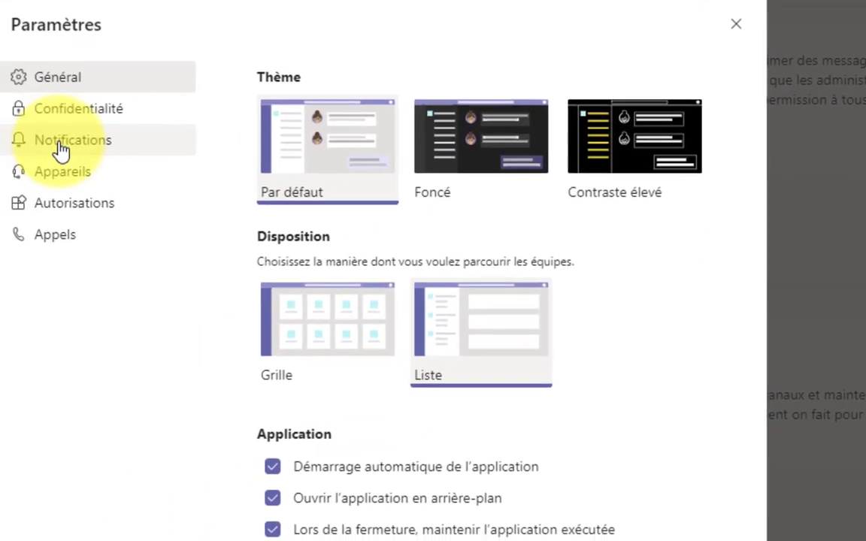
{"action": "left_click", "coordinate": [73, 137]}
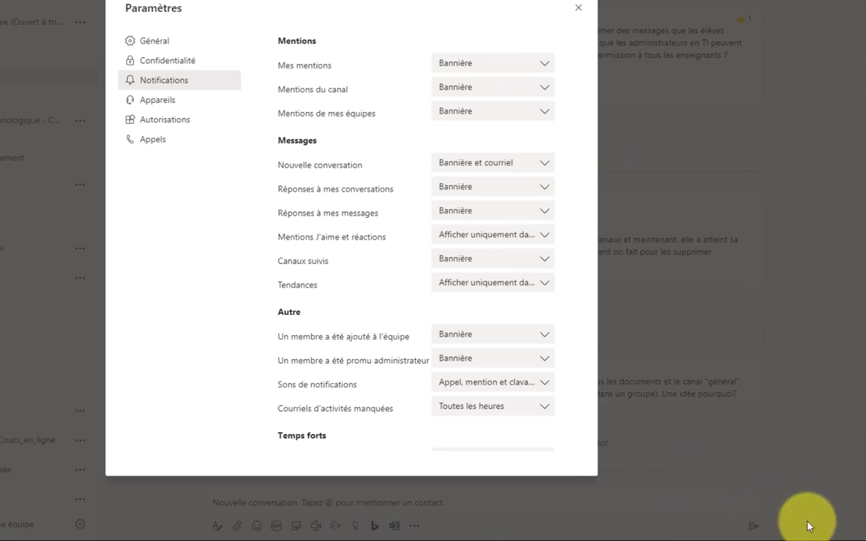
- Review the notification choices offered for Mes mentions and for Nouvelle conversation without changing them
{"action": "left_click", "coordinate": [545, 66]}
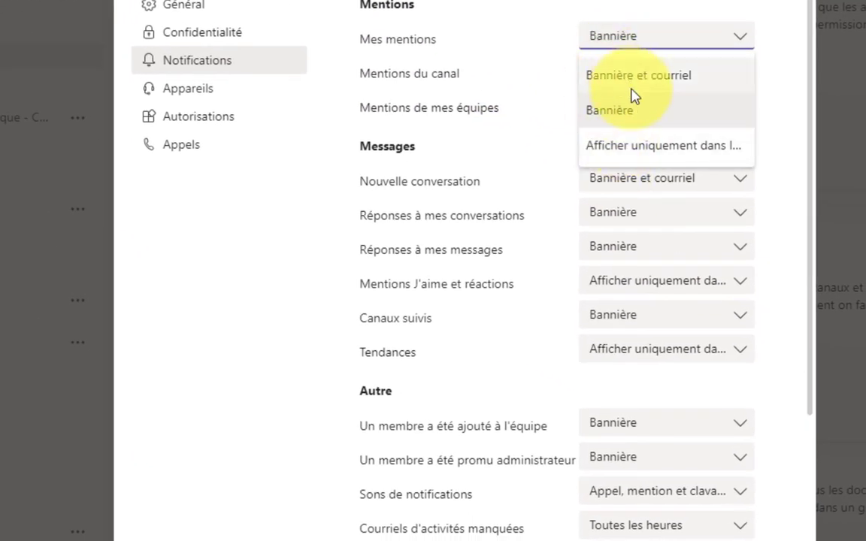
{"action": "left_click", "coordinate": [519, 3]}
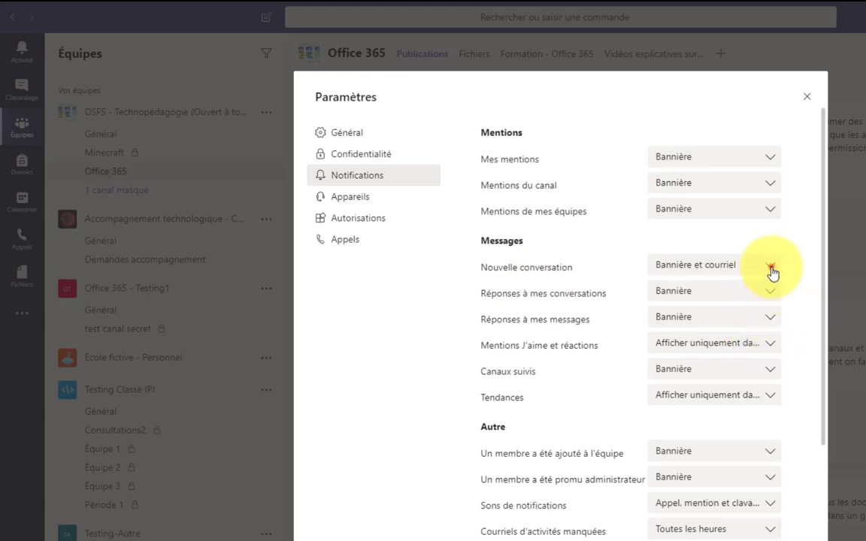
{"action": "left_click", "coordinate": [772, 273]}
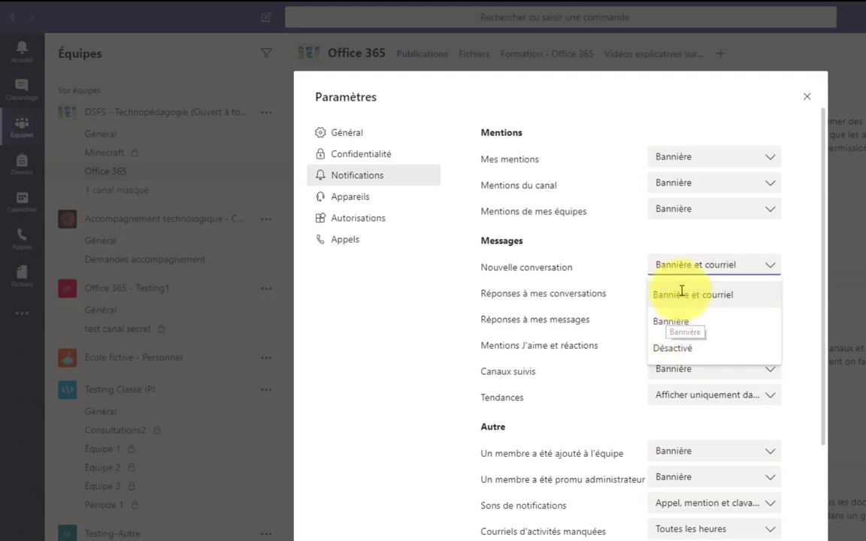
{"action": "left_click", "coordinate": [383, 288]}
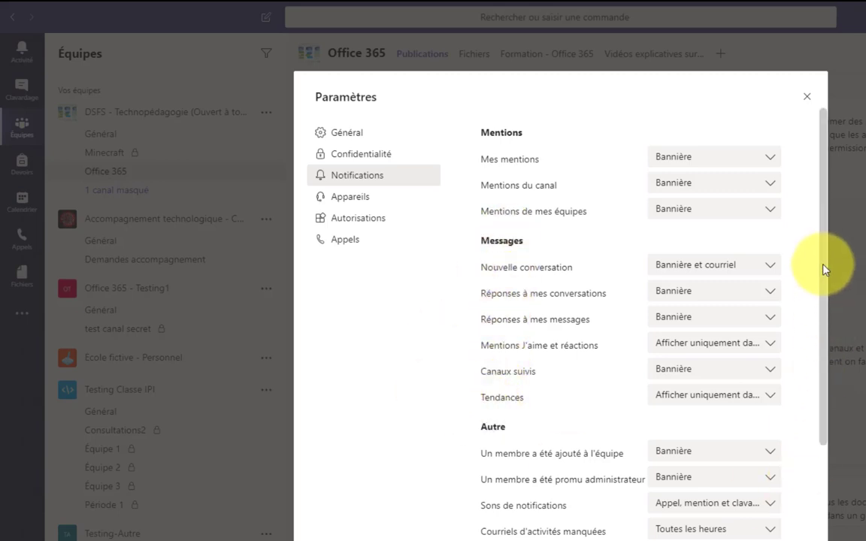
- Review the choices for Notifications de clavardage des réunions without changing them, and close the settings
{"action": "left_click_drag", "start_coordinate": [823, 265], "coordinate": [820, 399]}
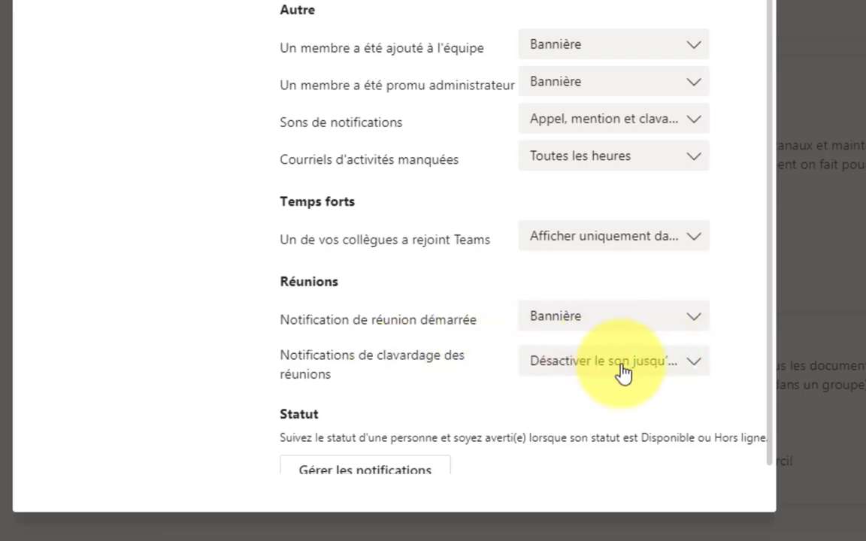
{"action": "left_click", "coordinate": [696, 366]}
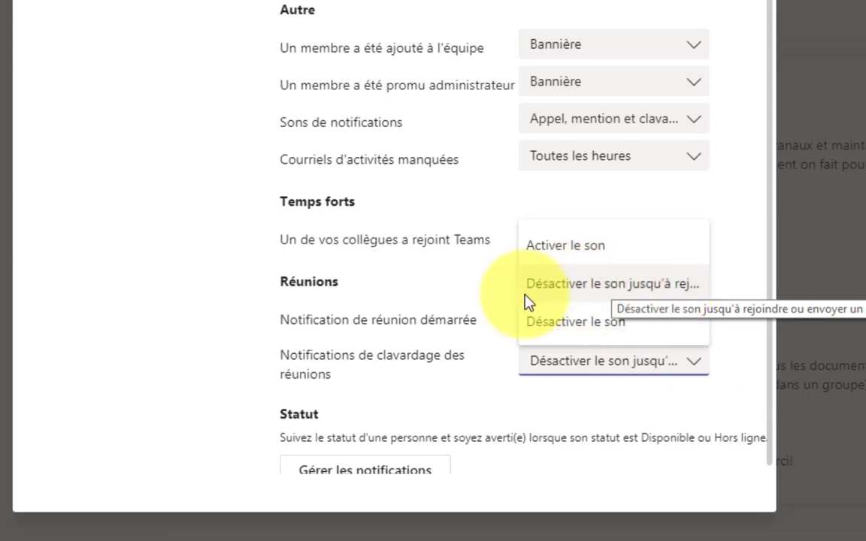
{"action": "left_click", "coordinate": [151, 335]}
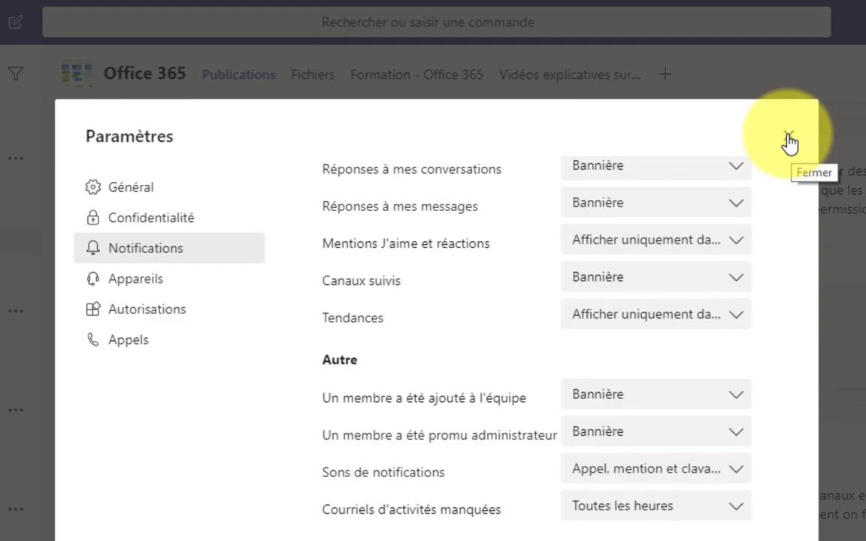
{"action": "left_click", "coordinate": [789, 143]}
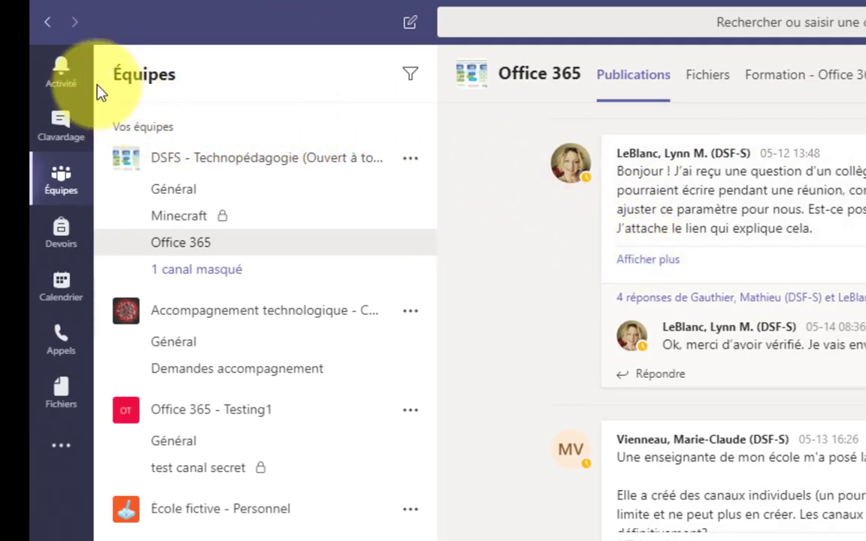
- Open the activity feed and filter it to show only Mentions
{"action": "left_click", "coordinate": [61, 81]}
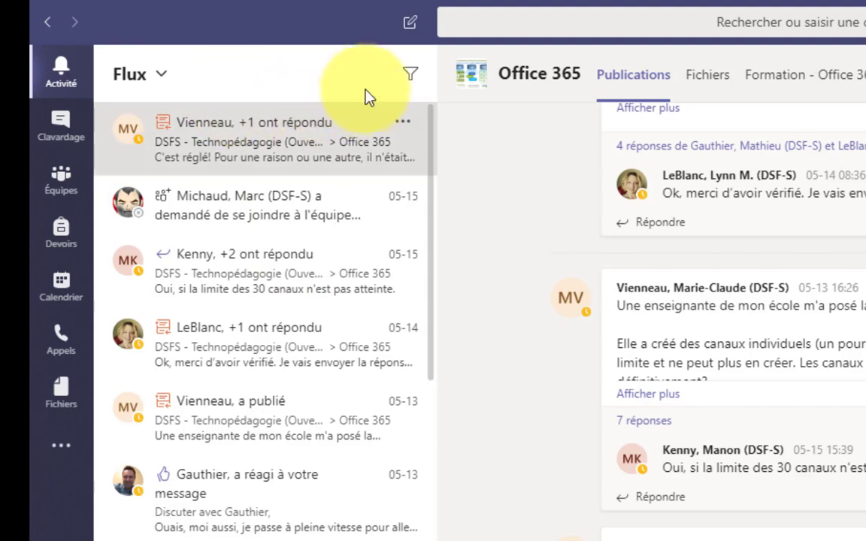
{"action": "left_click", "coordinate": [411, 78]}
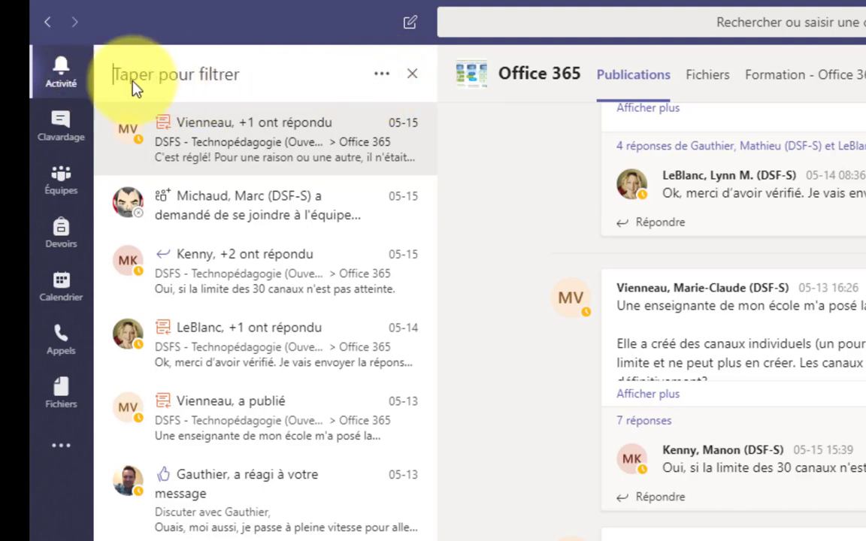
{"action": "left_click", "coordinate": [410, 74]}
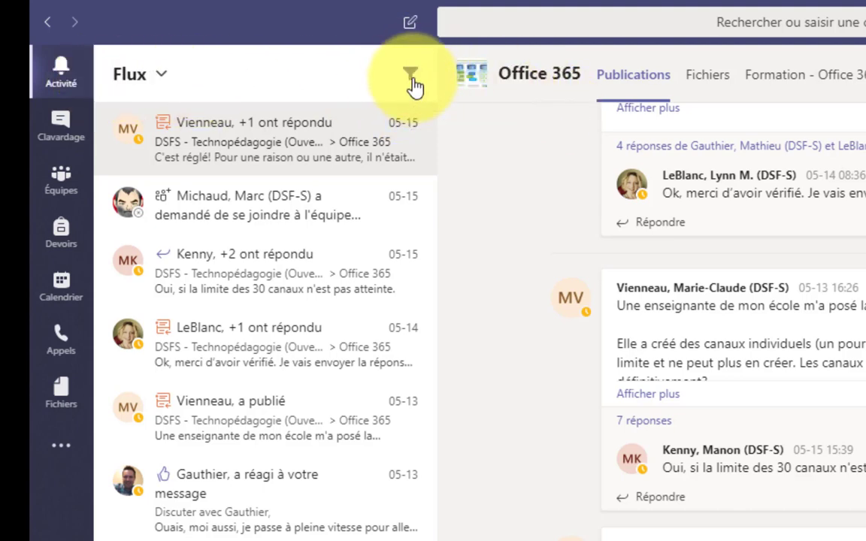
{"action": "left_click", "coordinate": [411, 75]}
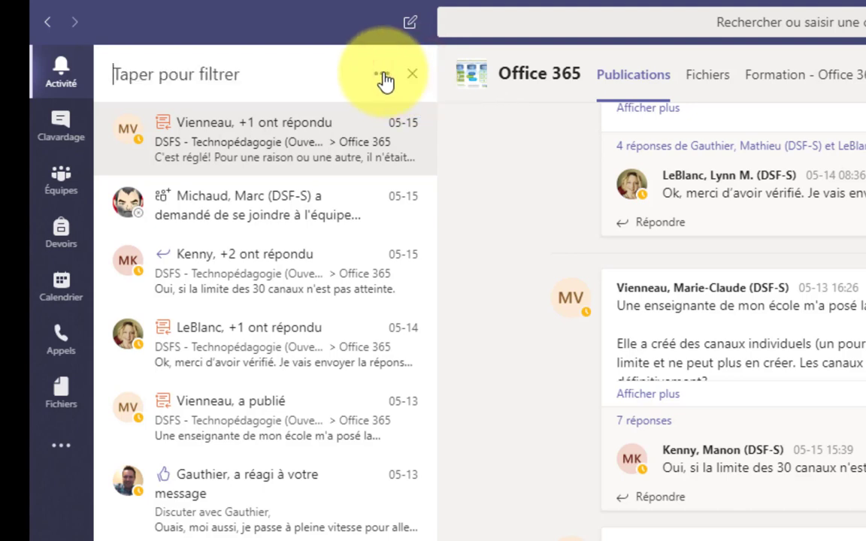
{"action": "left_click", "coordinate": [381, 75]}
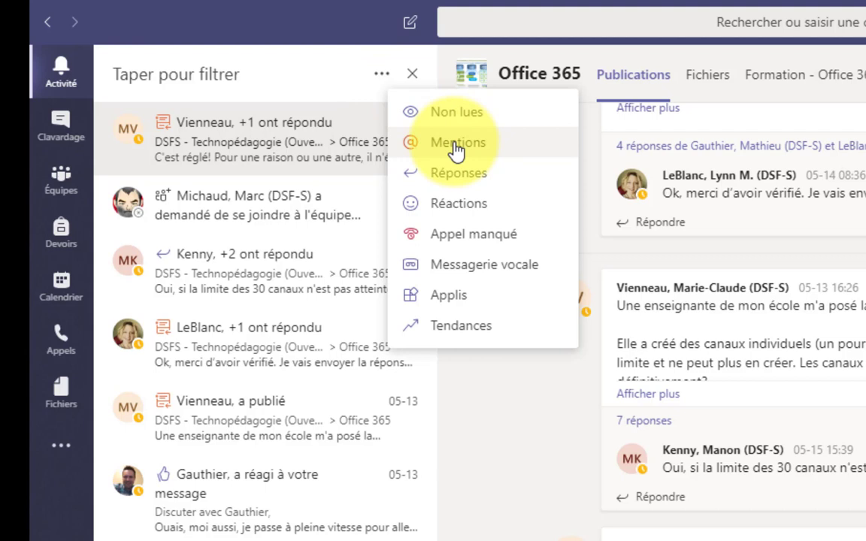
{"action": "left_click", "coordinate": [456, 150]}
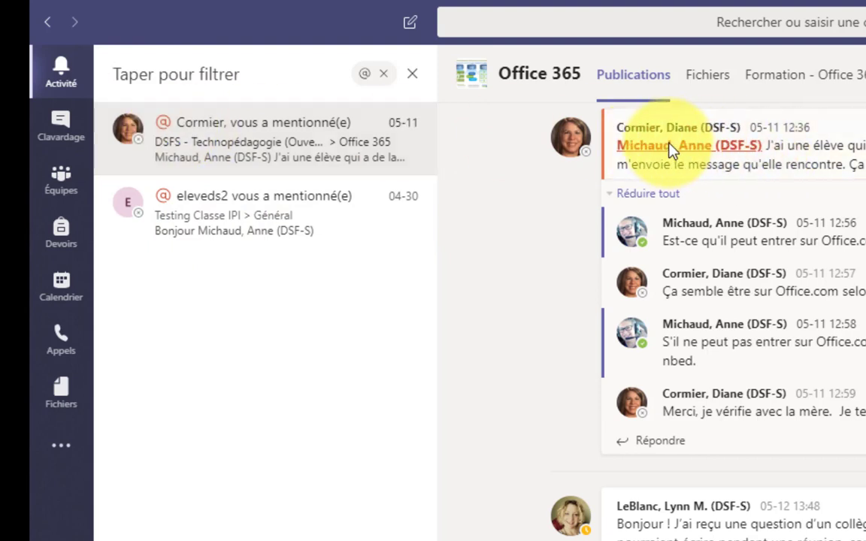
{"action": "mouse_move", "coordinate": [652, 152]}
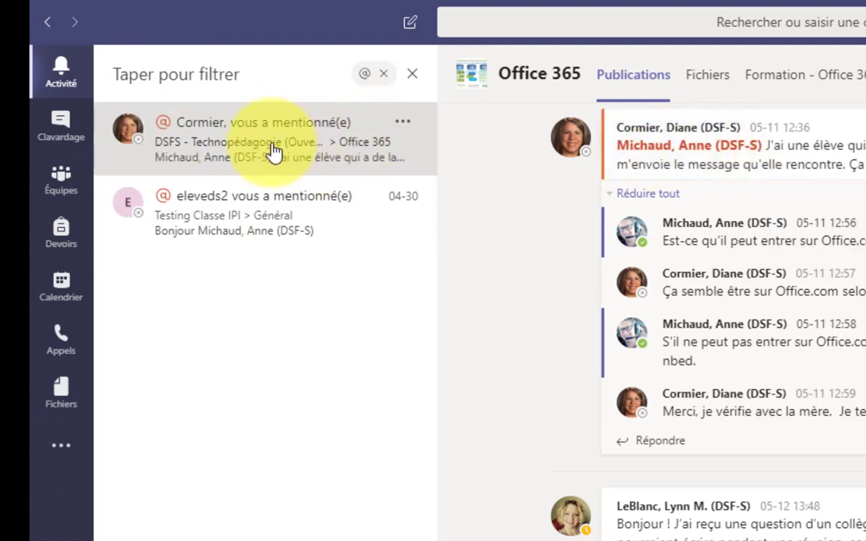
- Remove the Mentions filter from the activity feed, review the other filter types, and leave filtering
{"action": "left_click", "coordinate": [381, 77]}
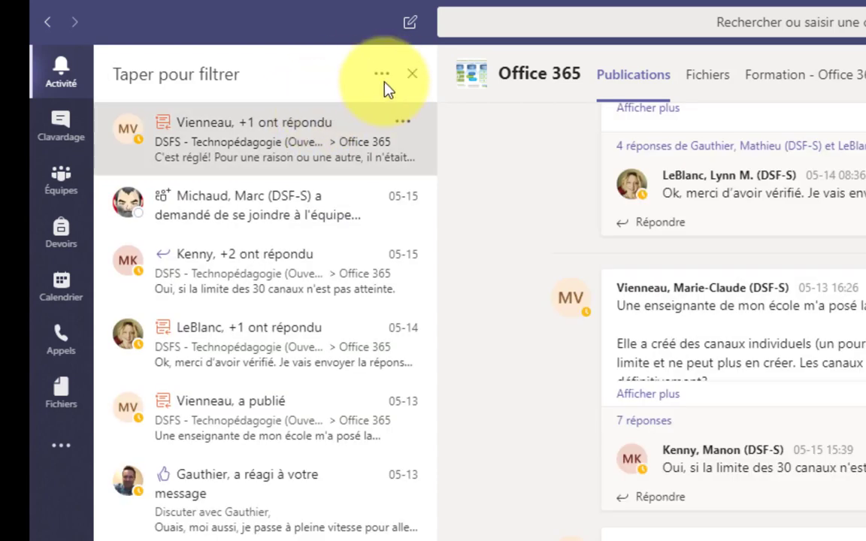
{"action": "left_click", "coordinate": [382, 78]}
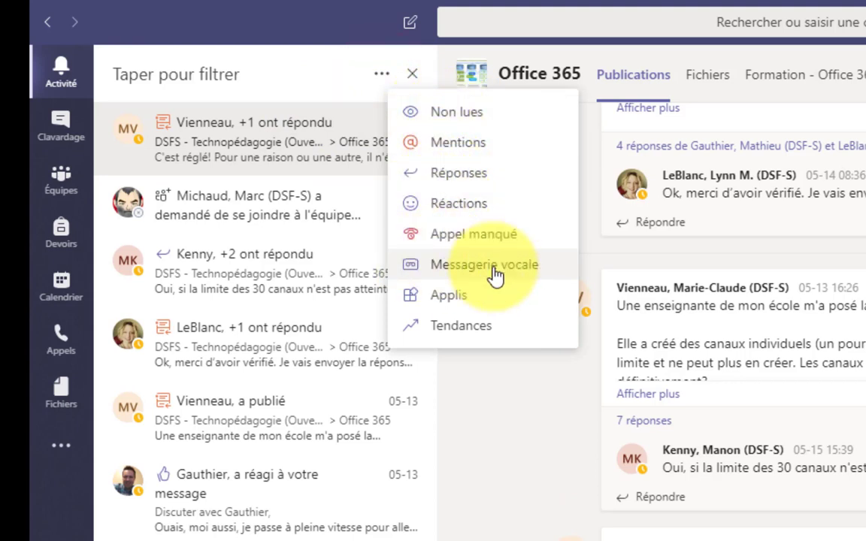
{"action": "left_click", "coordinate": [331, 74]}
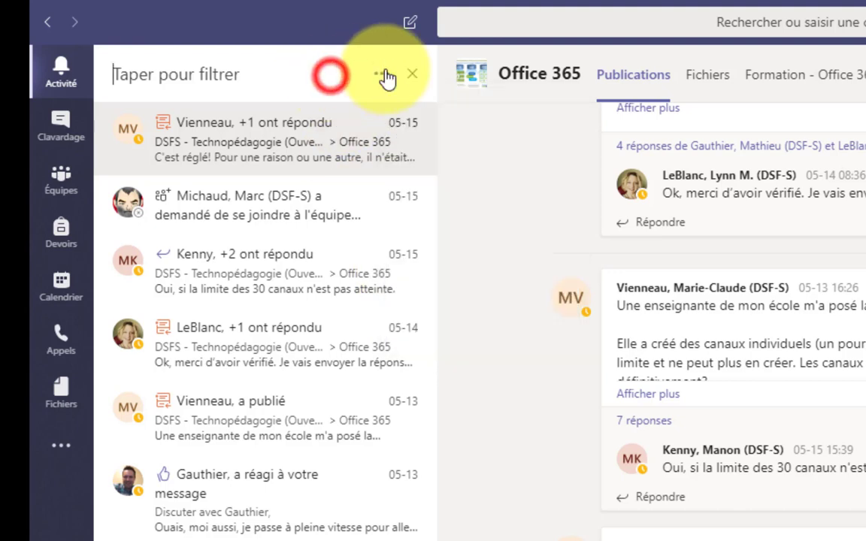
{"action": "left_click", "coordinate": [413, 76]}
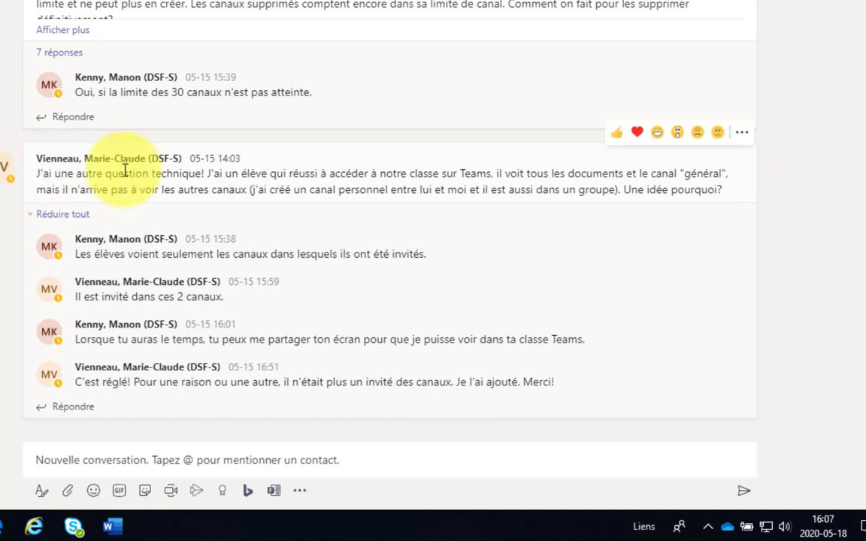
- Review the actions available for the last question posted in the Office 365 channel
{"action": "left_click", "coordinate": [742, 134]}
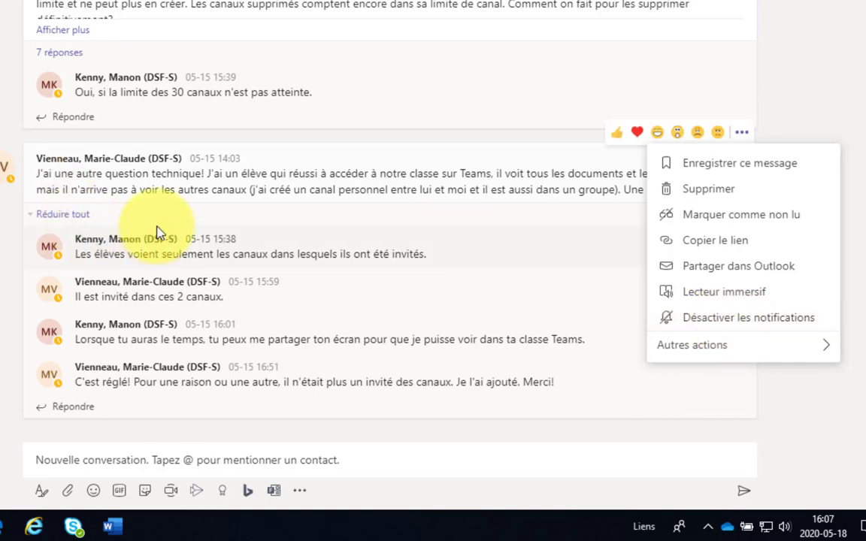
{"action": "left_click", "coordinate": [151, 283]}
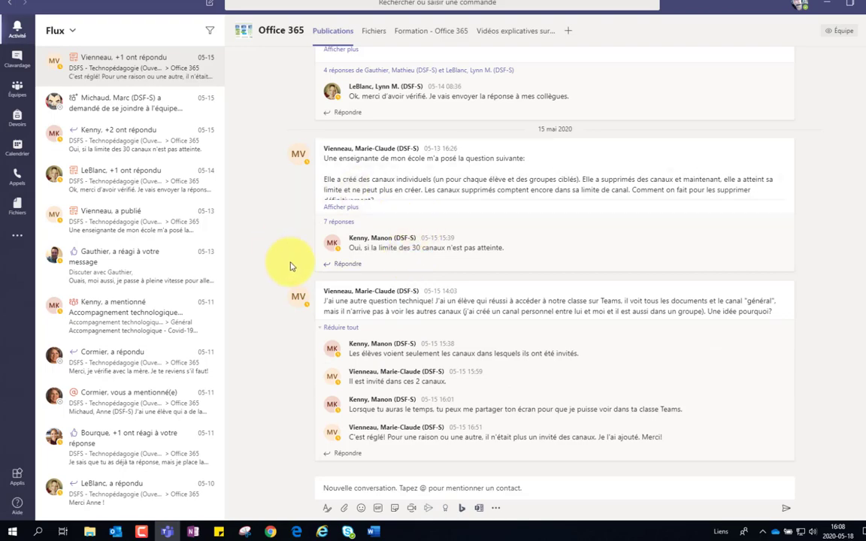
- Return to the teams list and review the options of the Période 1 channel in Testing Classe IPI
{"action": "left_click", "coordinate": [19, 95]}
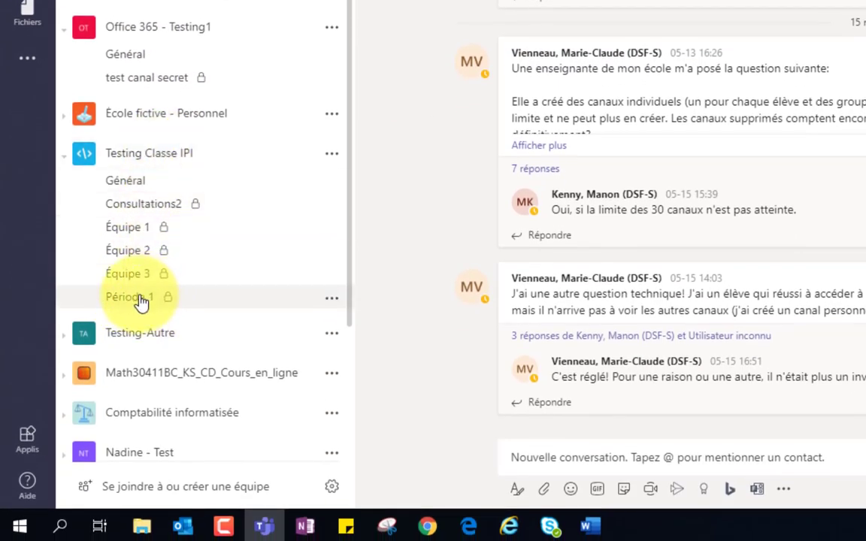
{"action": "left_click", "coordinate": [331, 301]}
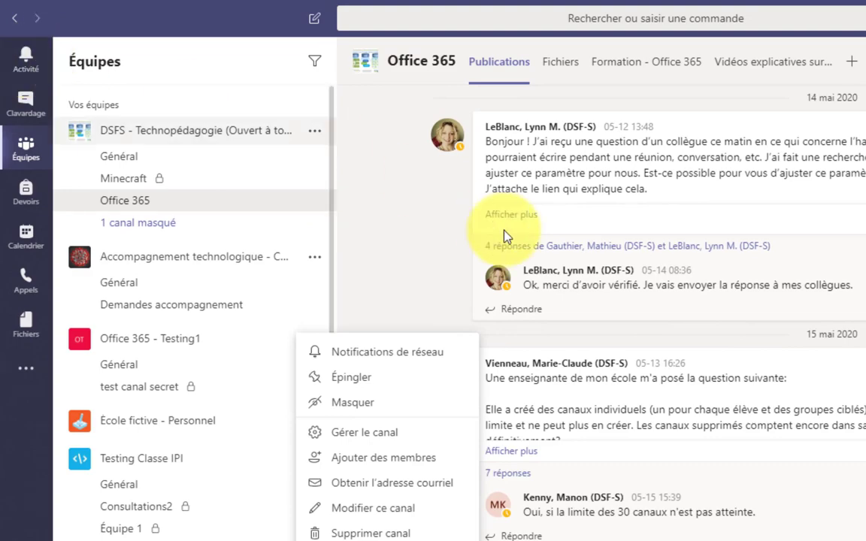
{"action": "left_click", "coordinate": [433, 241]}
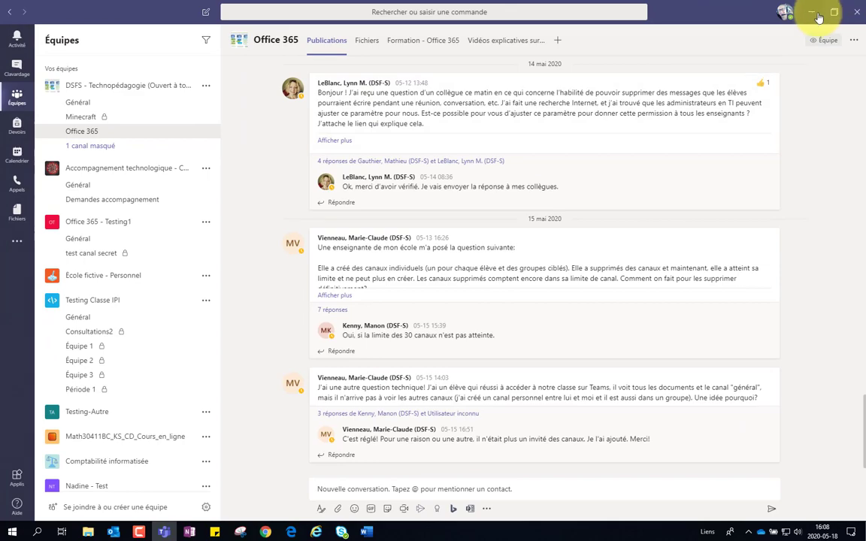
- Minimize Teams, switch to the Office 365 home page in Chrome, and turn on Nouveau courriel in its notification settings
{"action": "left_click", "coordinate": [813, 13]}
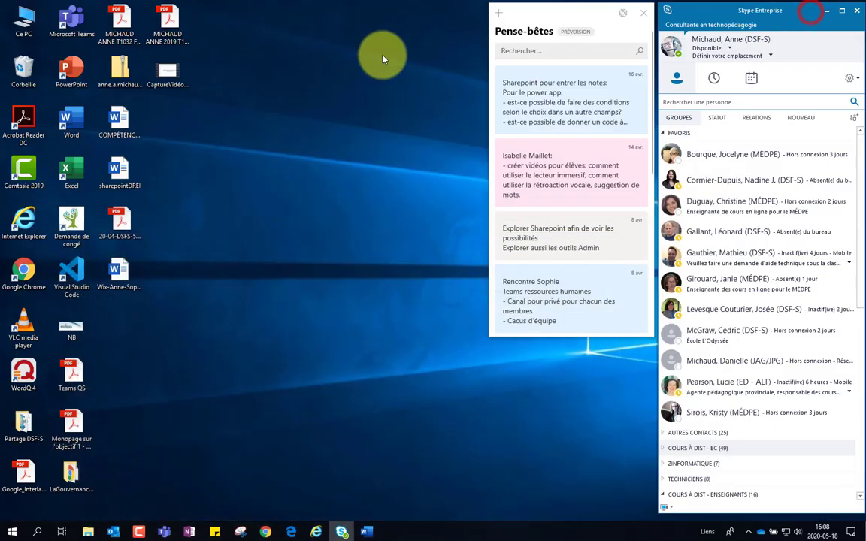
{"action": "left_click", "coordinate": [265, 533]}
{"action": "left_click", "coordinate": [30, 9]}
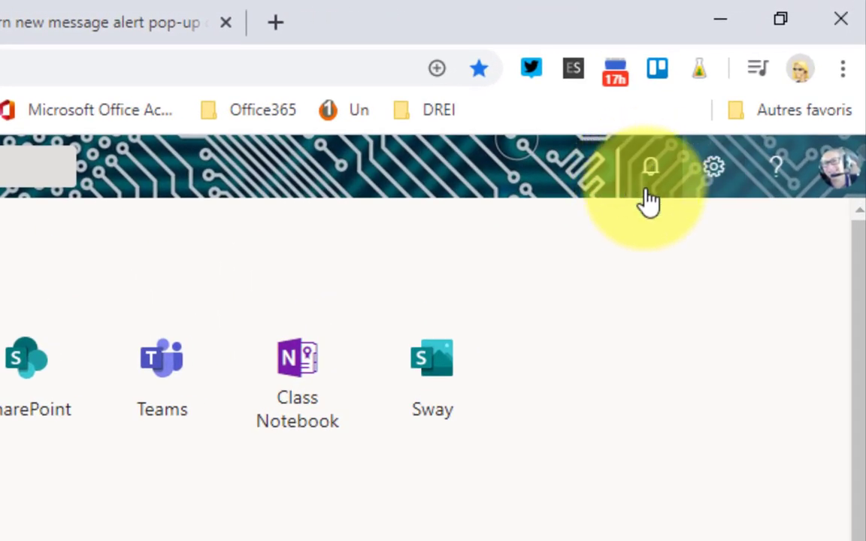
{"action": "left_click", "coordinate": [716, 175]}
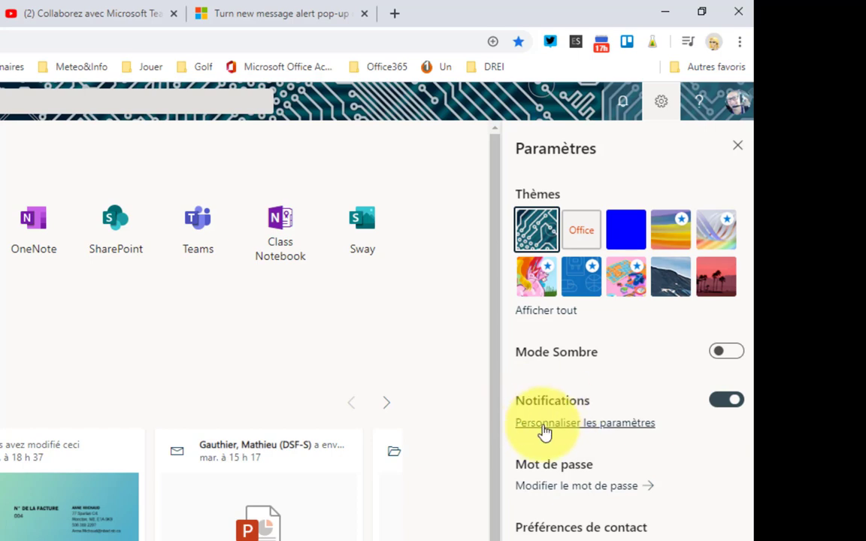
{"action": "left_click", "coordinate": [544, 423]}
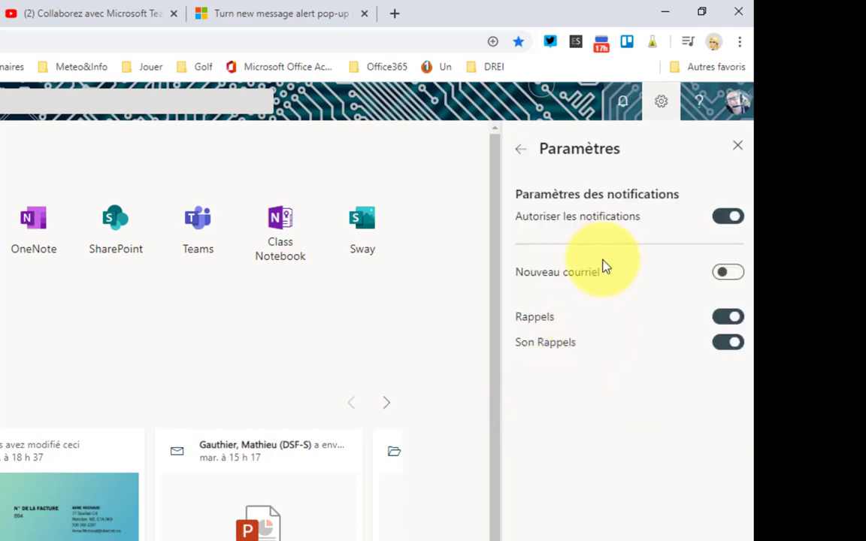
{"action": "left_click", "coordinate": [735, 274]}
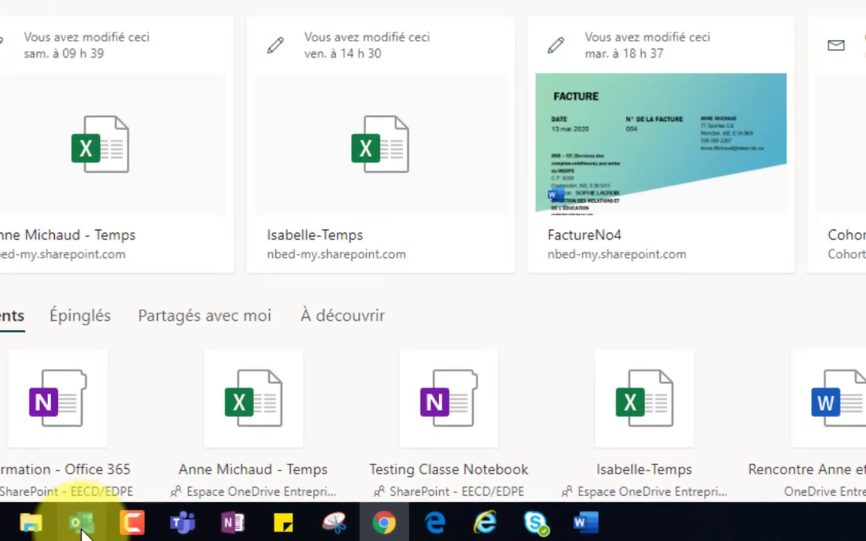
- Turn off Nouveau courriel in the Office 365 notification settings and minimize the browser window
{"action": "mouse_move", "coordinate": [81, 525]}
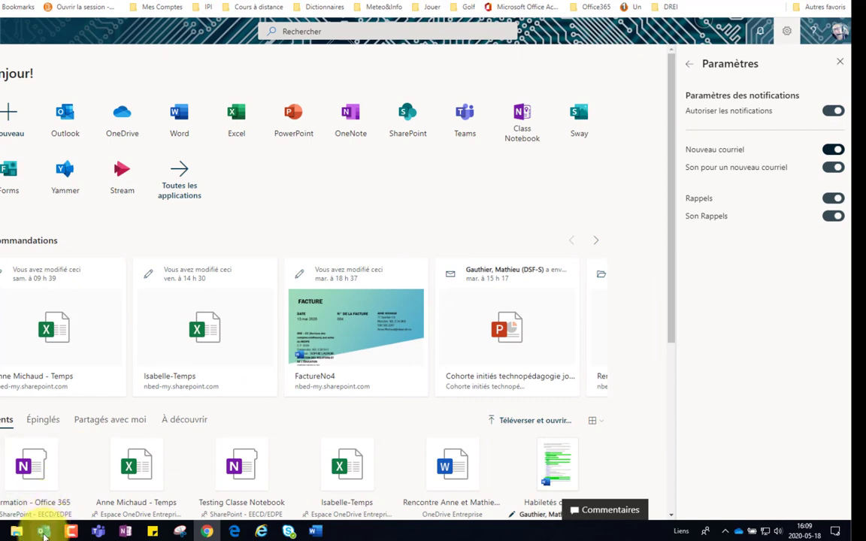
{"action": "mouse_move", "coordinate": [43, 534]}
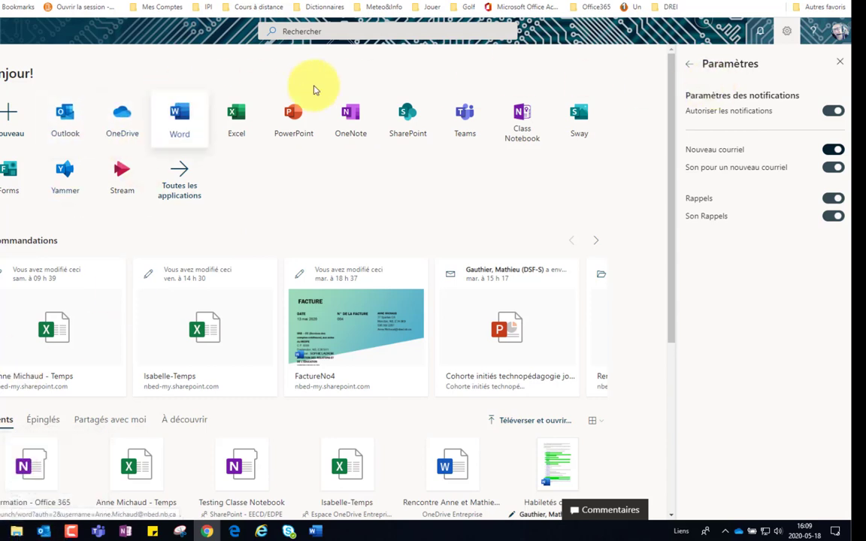
{"action": "left_click", "coordinate": [831, 150]}
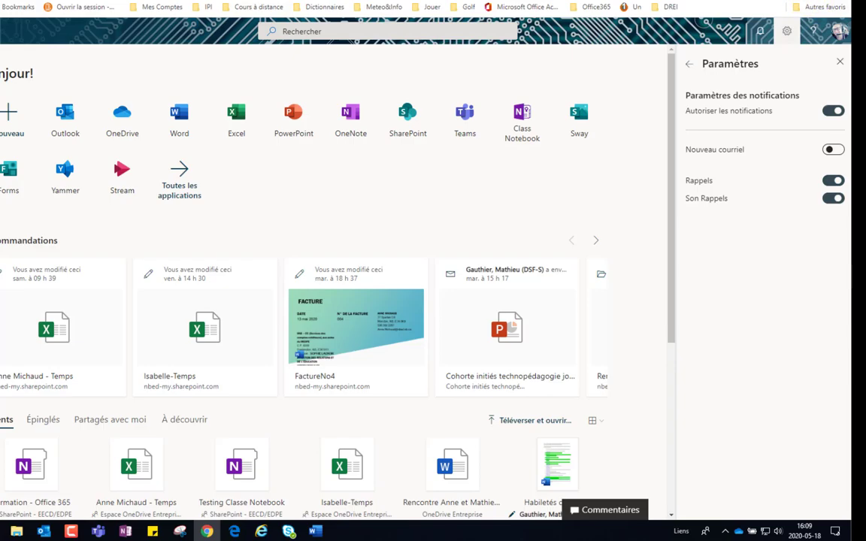
{"action": "left_click", "coordinate": [795, 11]}
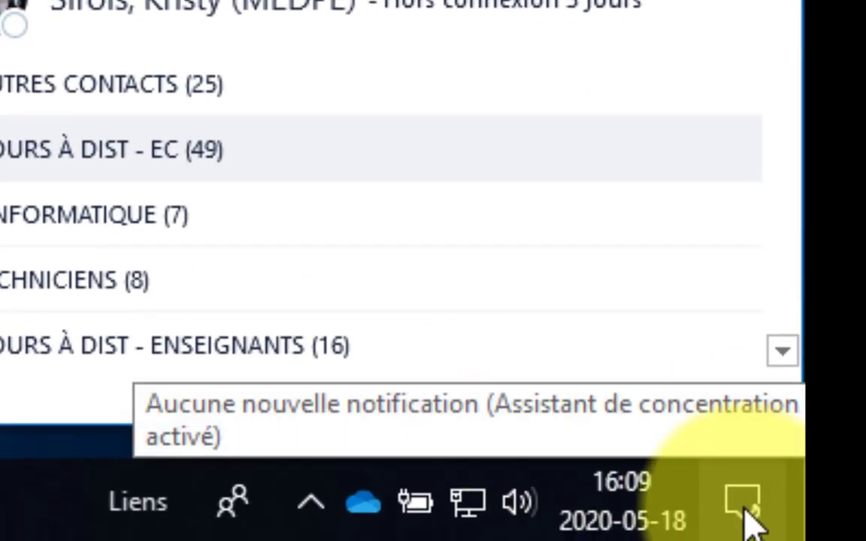
- Check the Windows notification centre, close it, and open Notifications et actions in the Système section of Windows settings
{"action": "left_click", "coordinate": [745, 505]}
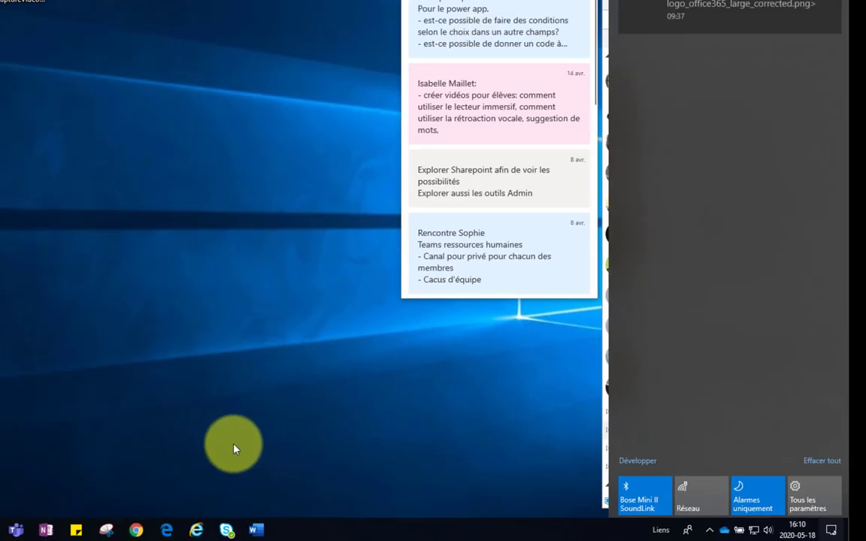
{"action": "left_click", "coordinate": [155, 442]}
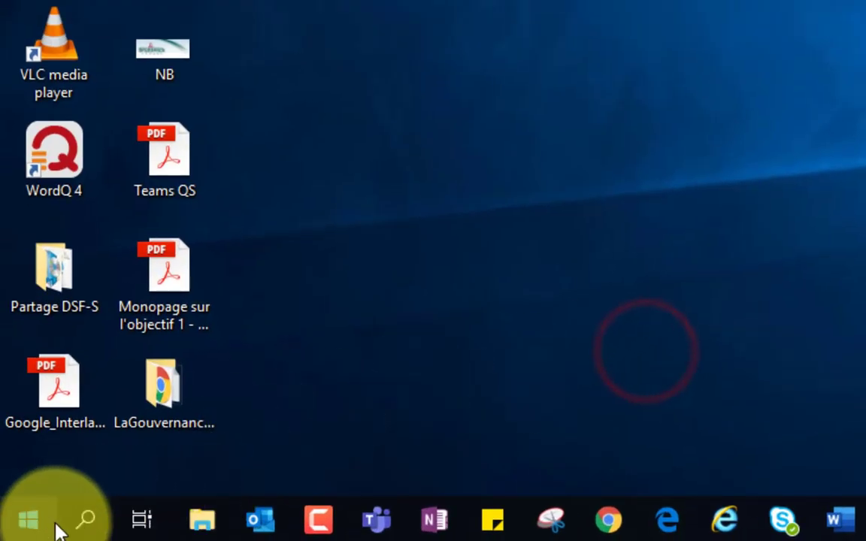
{"action": "left_click", "coordinate": [27, 520]}
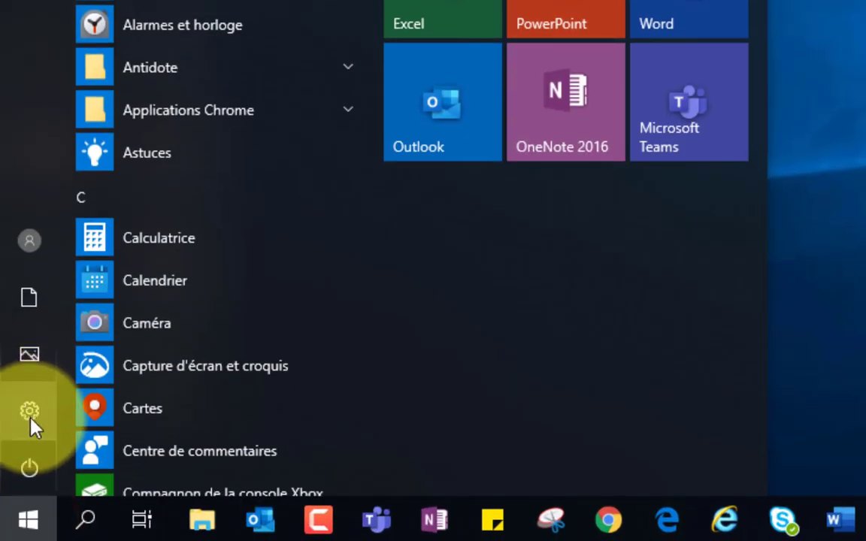
{"action": "left_click", "coordinate": [29, 416]}
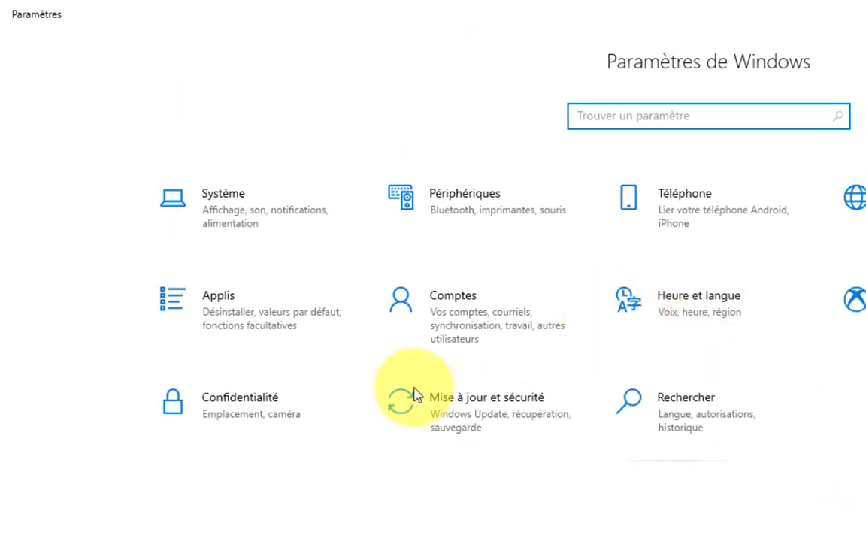
{"action": "left_click", "coordinate": [230, 220]}
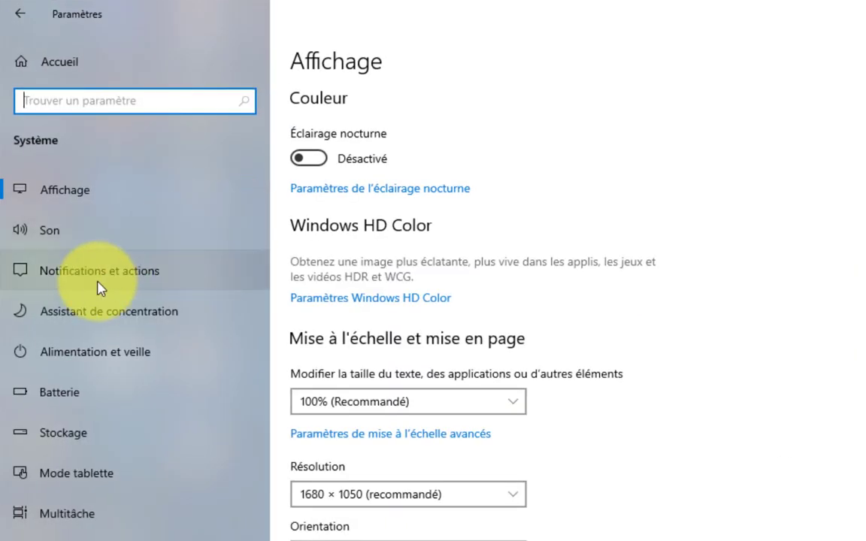
{"action": "left_click", "coordinate": [102, 278]}
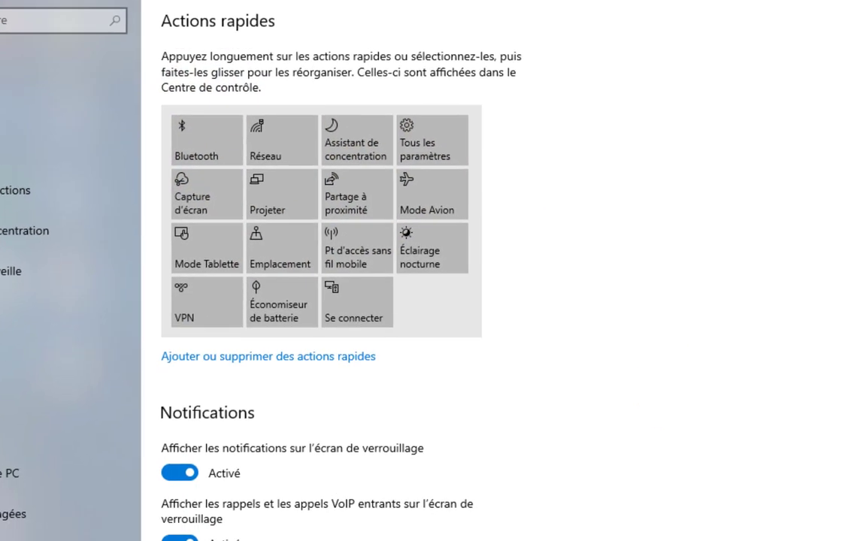
- Examine the quick actions against the notification centre, the general notification options and the list of notification senders
{"action": "scroll", "coordinate": [451, 301], "scroll_direction": "down", "scroll_amount": 5}
{"action": "left_click", "coordinate": [806, 504]}
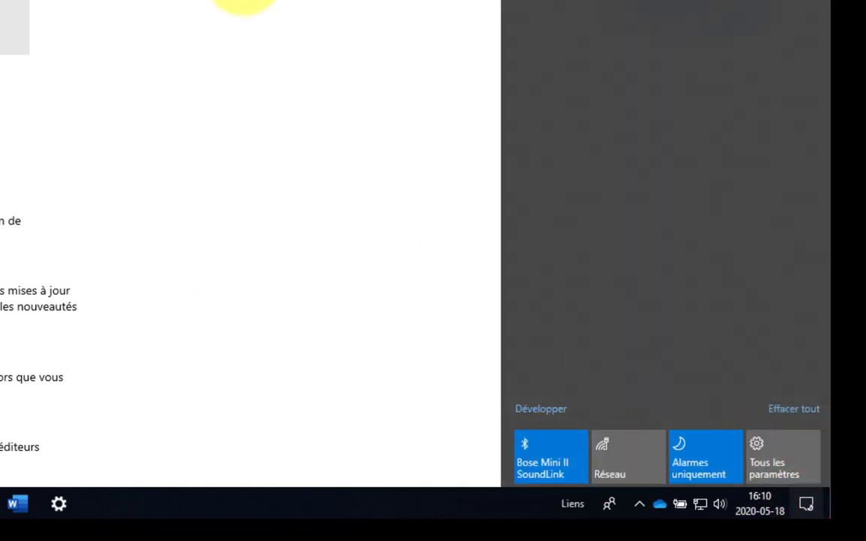
{"action": "left_click", "coordinate": [239, 2]}
{"action": "left_click_drag", "start_coordinate": [331, 279], "coordinate": [308, 285]}
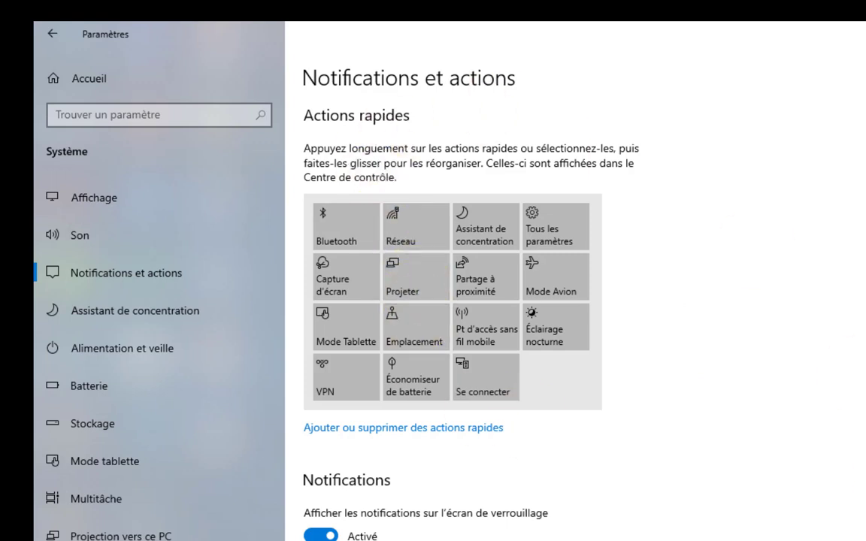
{"action": "scroll", "coordinate": [812, 421], "scroll_direction": "down", "scroll_amount": 6}
{"action": "scroll", "coordinate": [812, 421], "scroll_direction": "up", "scroll_amount": 3}
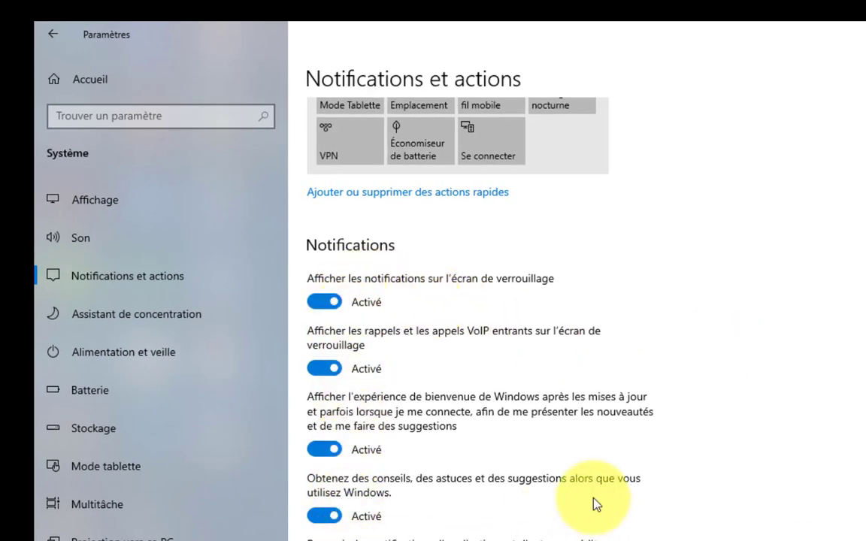
{"action": "scroll", "coordinate": [696, 489], "scroll_direction": "down", "scroll_amount": 7}
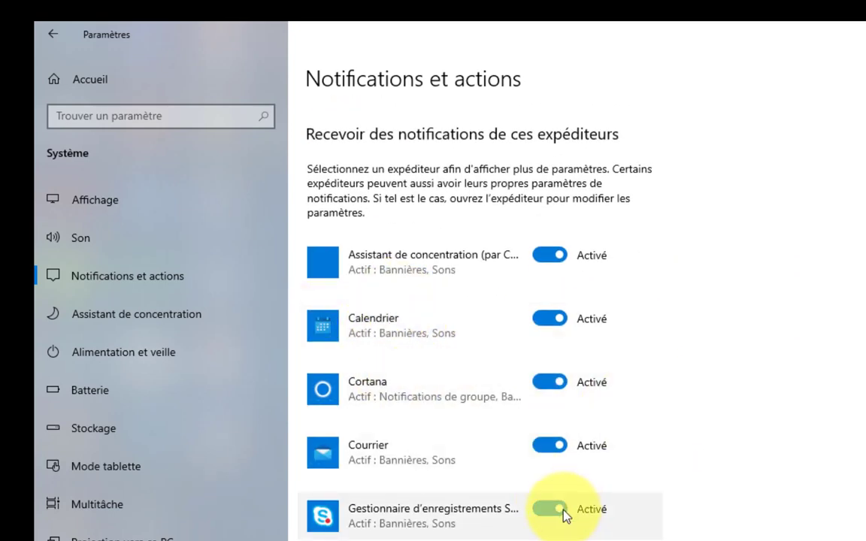
{"action": "scroll", "coordinate": [759, 526], "scroll_direction": "down", "scroll_amount": 3}
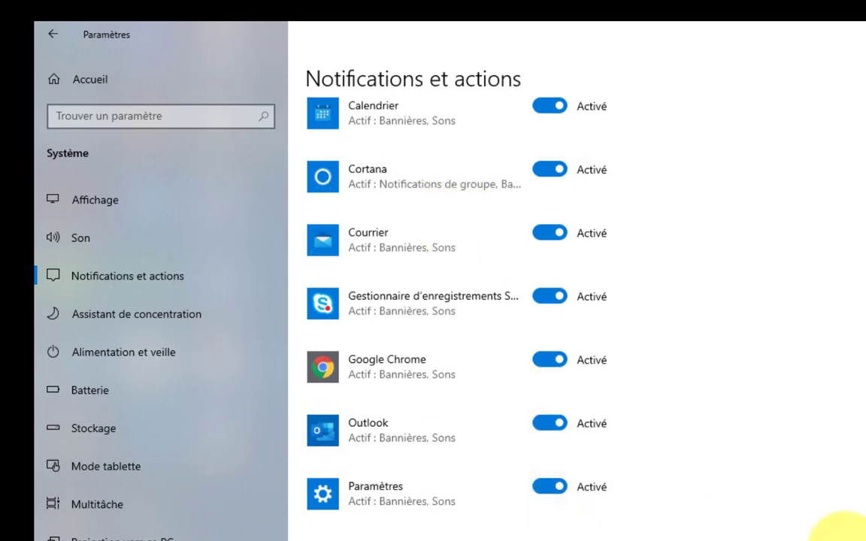
{"action": "scroll", "coordinate": [843, 530], "scroll_direction": "up", "scroll_amount": 8}
{"action": "scroll", "coordinate": [842, 530], "scroll_direction": "up", "scroll_amount": 3}
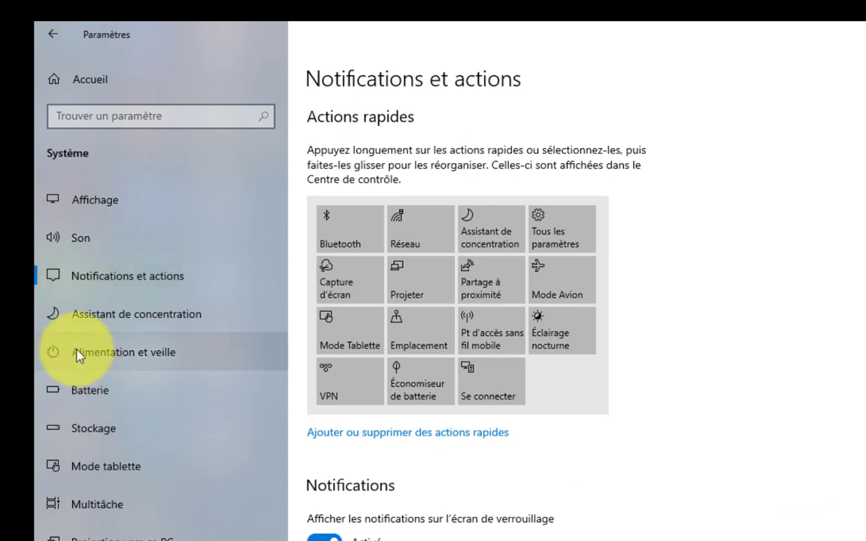
- Review the Assistant de concentration modes alongside the Notifications et actions settings, ending on Notifications et actions
{"action": "left_click", "coordinate": [106, 316]}
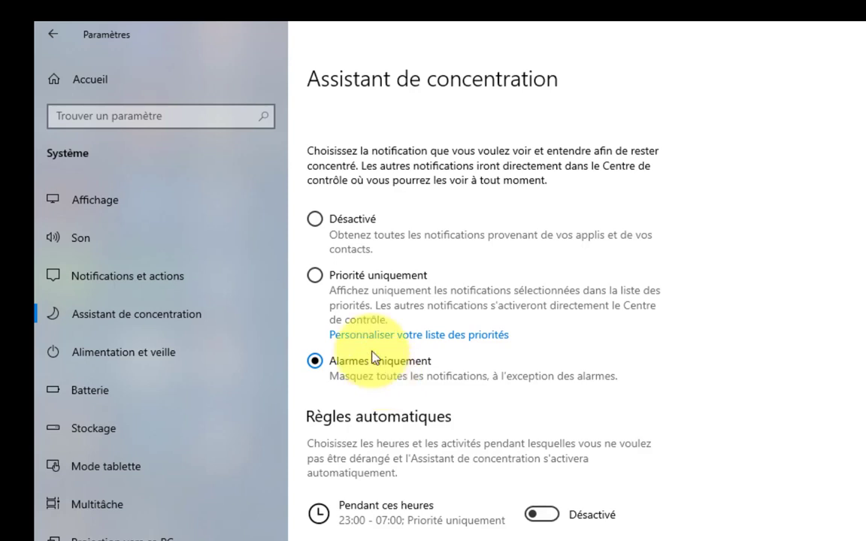
{"action": "left_click", "coordinate": [103, 279]}
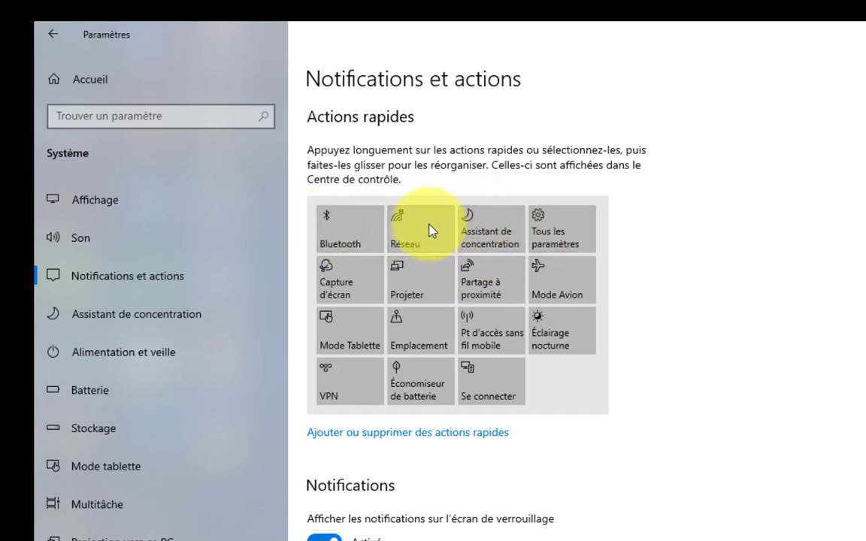
{"action": "left_click", "coordinate": [107, 315]}
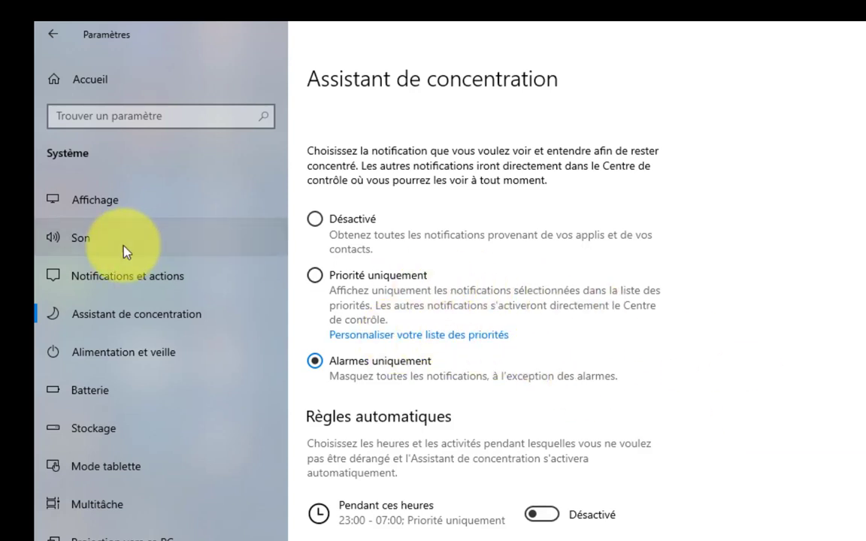
{"action": "left_click", "coordinate": [94, 280]}
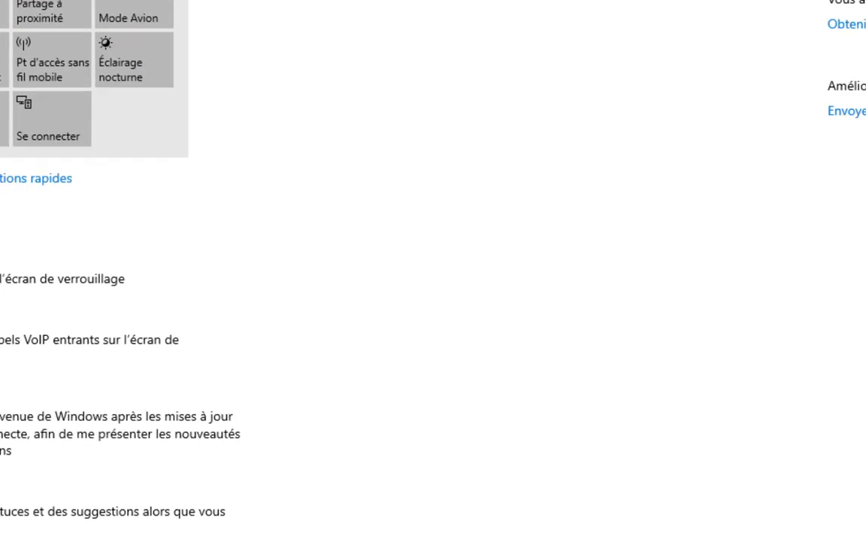
- Cycle the focus assistant quick action in the notification centre through off, Priorité uniquement and Alarmes uniquement
{"action": "left_click", "coordinate": [810, 511]}
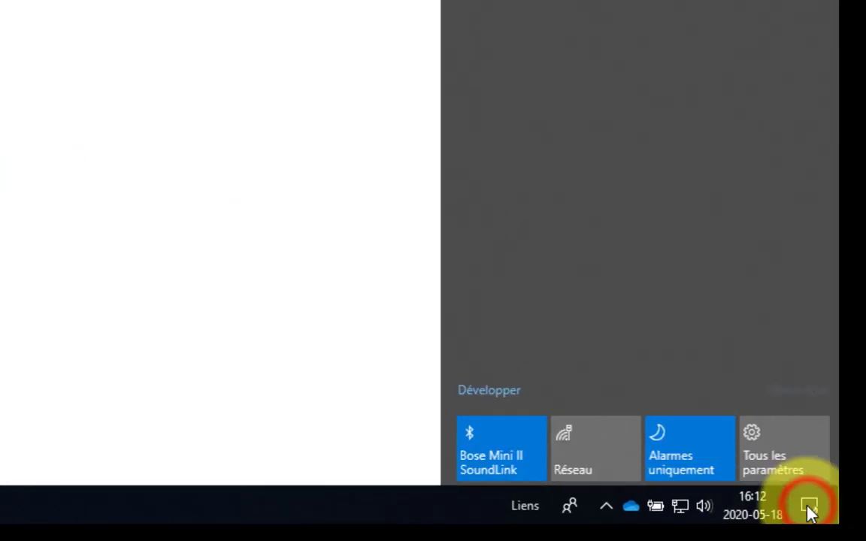
{"action": "left_click", "coordinate": [679, 460]}
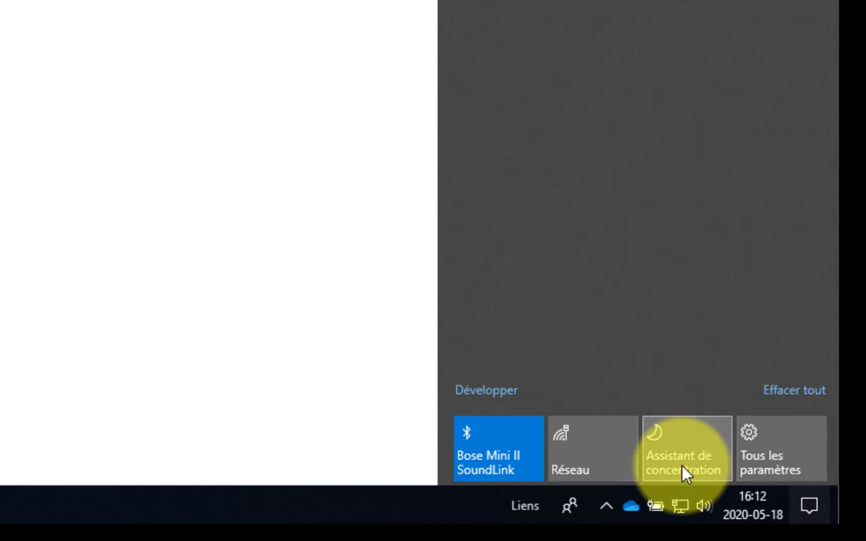
{"action": "left_click", "coordinate": [674, 451]}
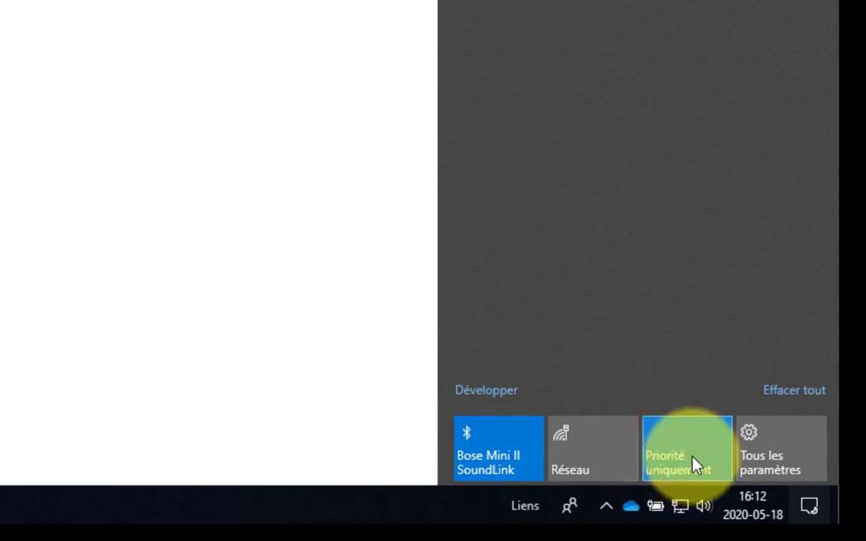
{"action": "left_click", "coordinate": [681, 452]}
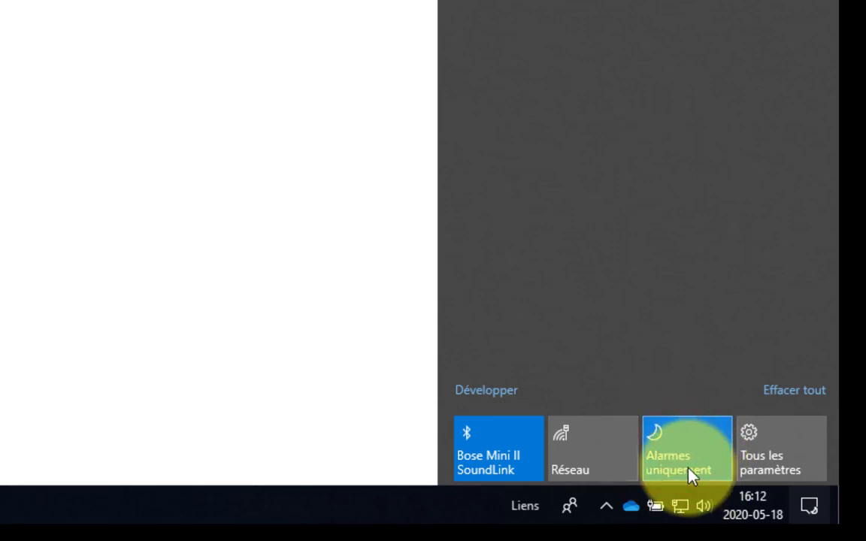
- Close the notification centre and open the Assistant de concentration settings to view its modes and automatic rules
{"action": "left_click", "coordinate": [271, 150]}
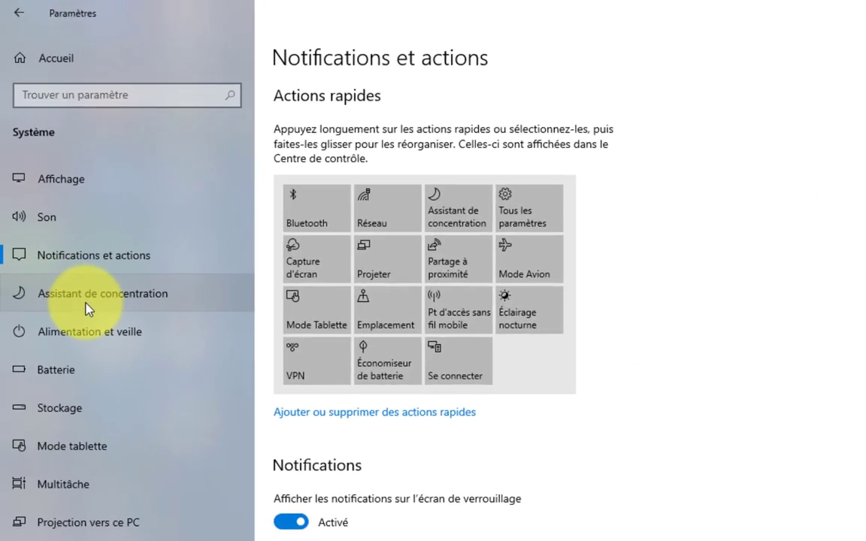
{"action": "left_click", "coordinate": [49, 189]}
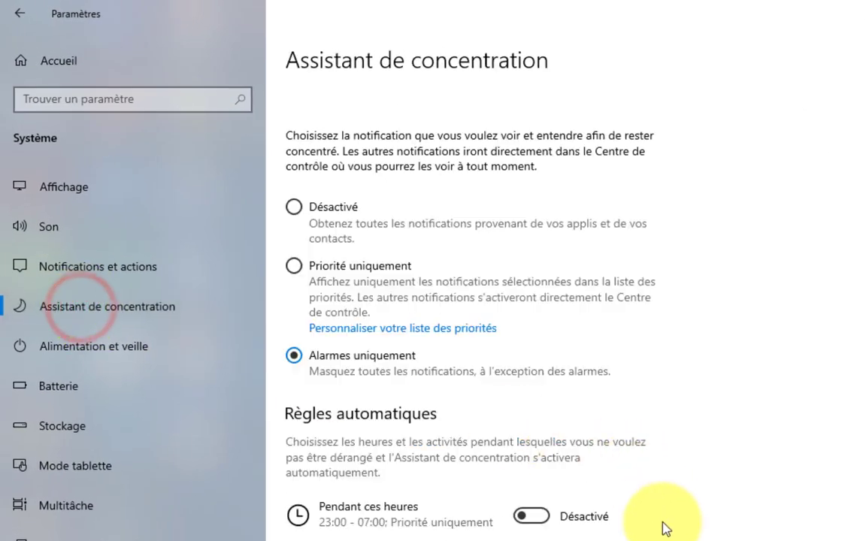